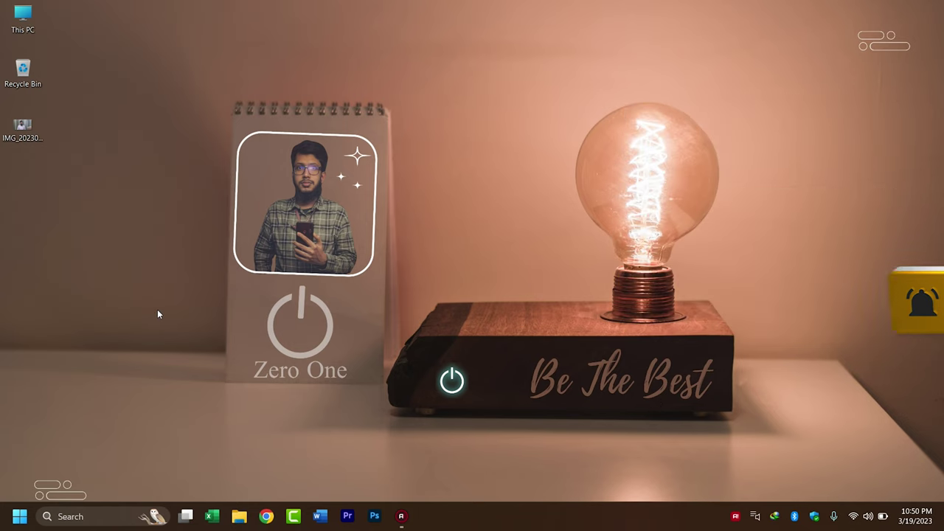
Open the portrait in Microsoft Photos and send it to Adobe Photoshop 2023 just once
left_click(36, 116)
double_click(37, 117)
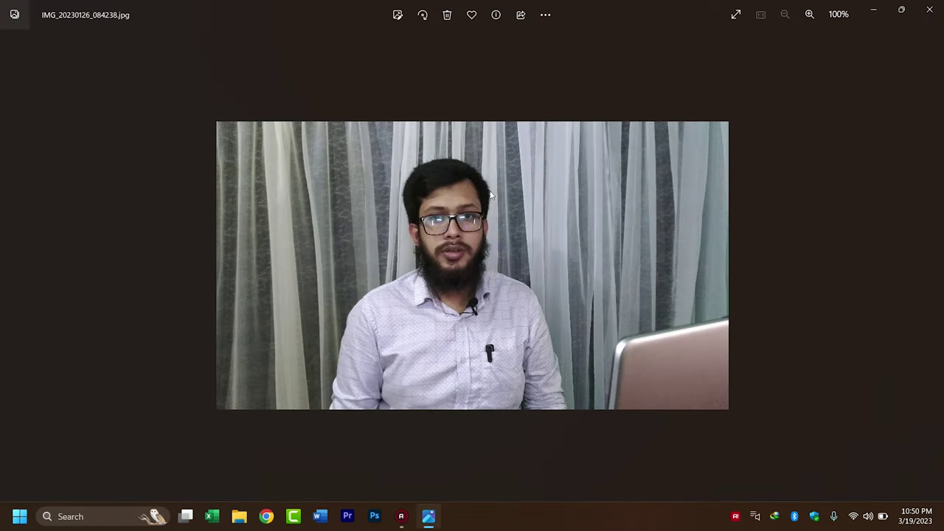
right_click(423, 238)
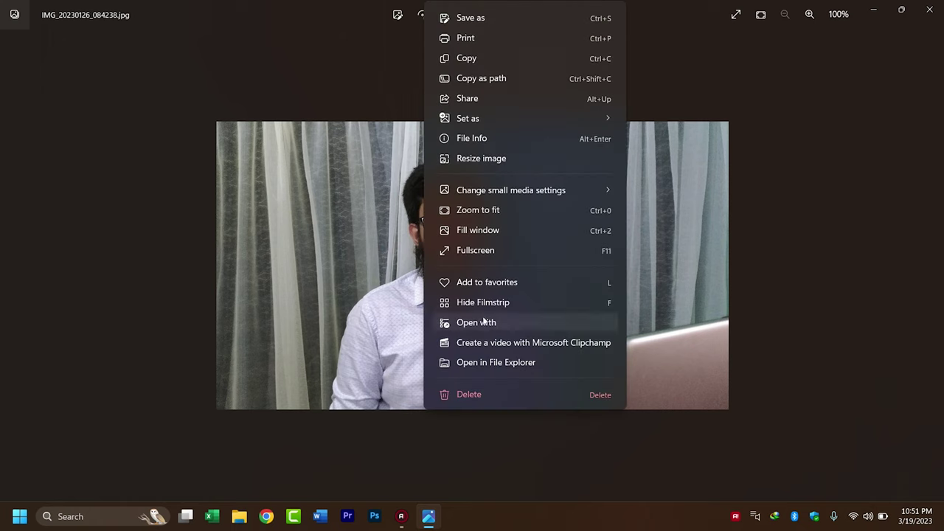
left_click(484, 323)
left_click(420, 251)
left_click(529, 436)
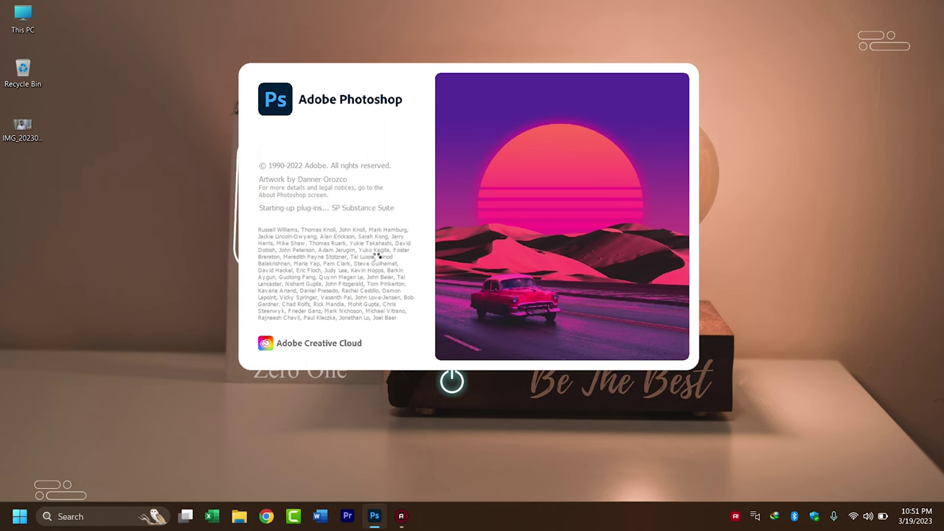
Duplicate the Background layer into a new Layer 1 and switch to the Move tool
key("ctrl+j")
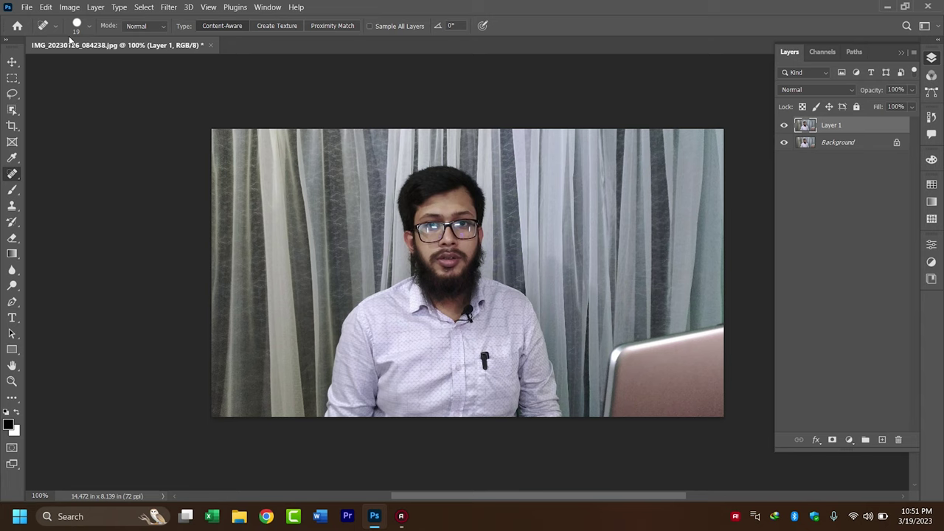
left_click(12, 62)
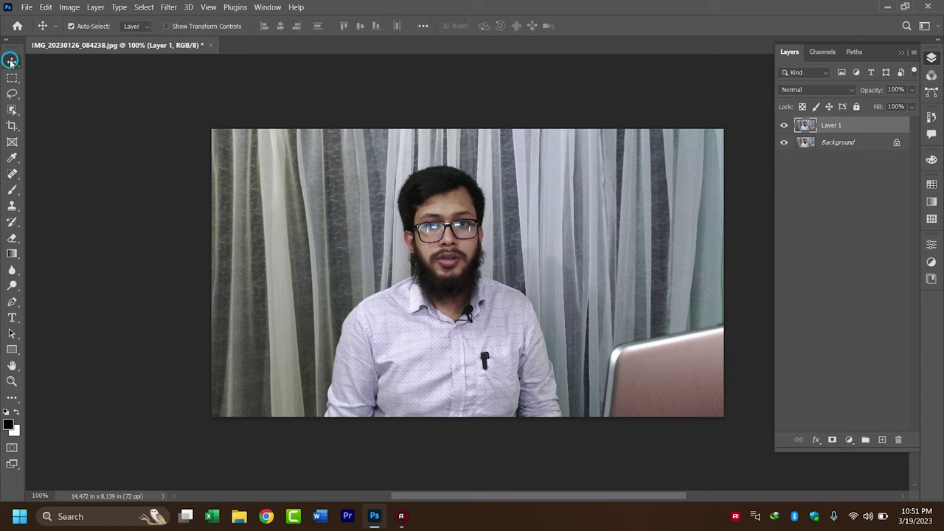
left_click(144, 7)
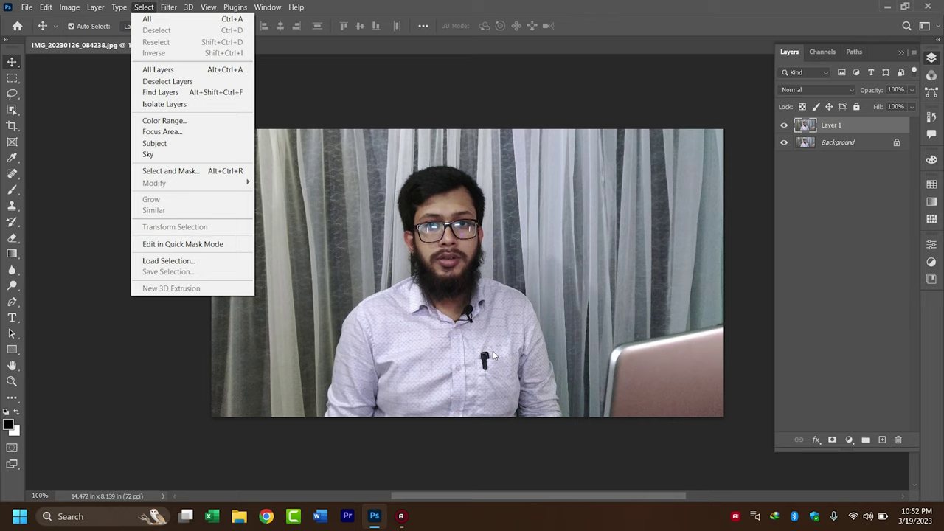
Select the subject, smooth the selection by 1 pixel, and mask Layer 1 to it
left_click(172, 143)
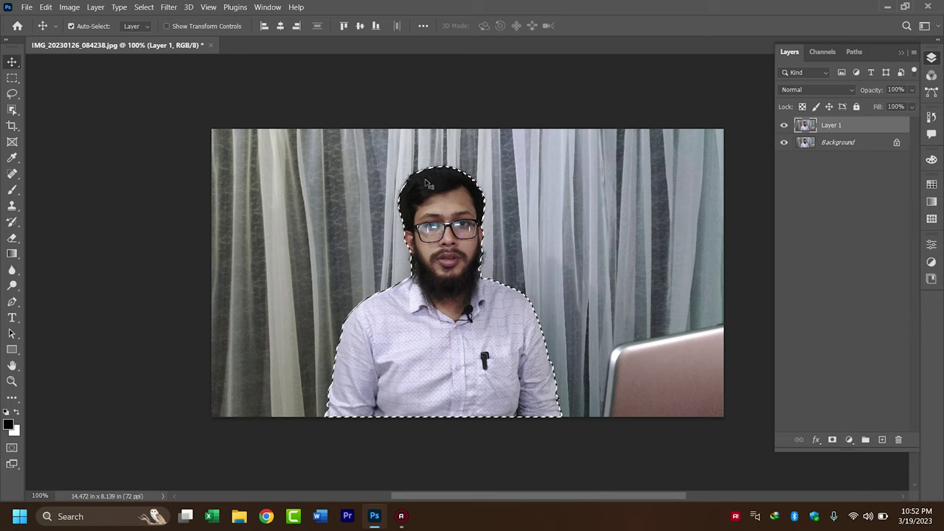
left_click(145, 7)
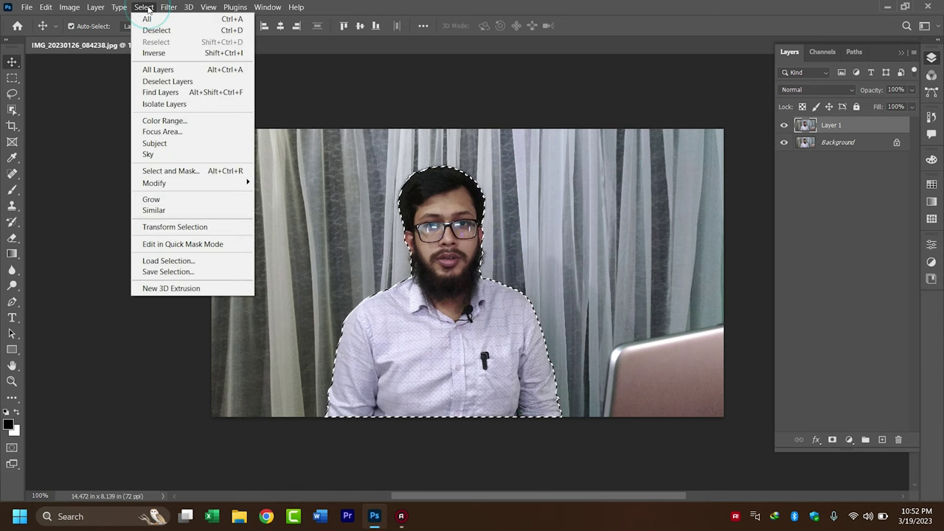
mouse_move(192, 182)
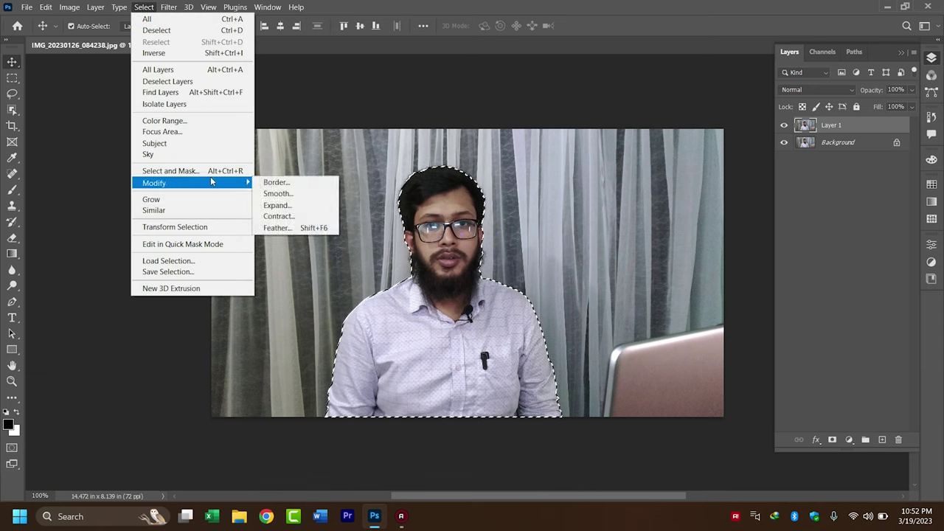
left_click(284, 194)
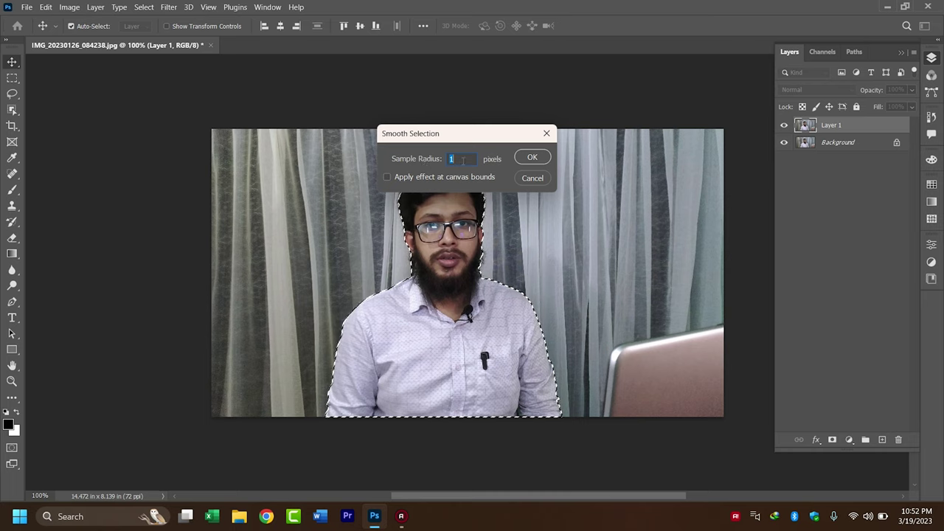
left_click(527, 160)
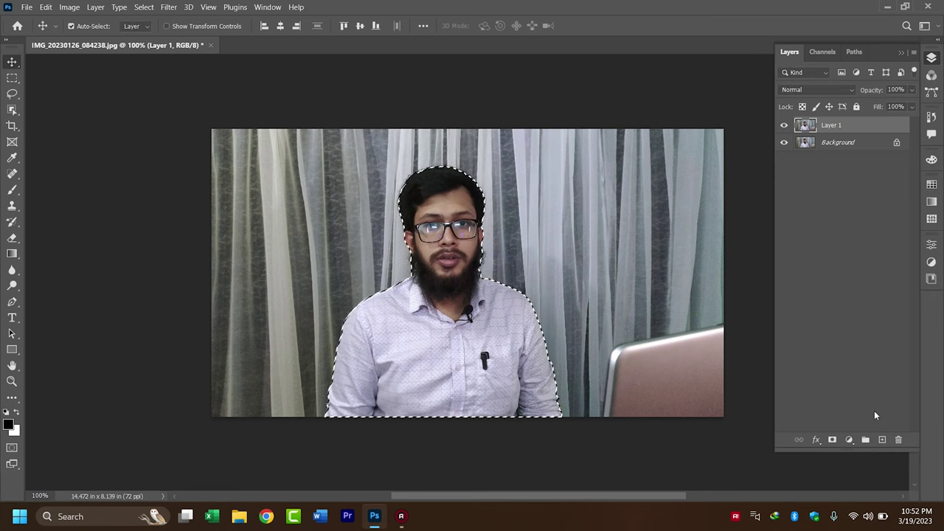
left_click(832, 440)
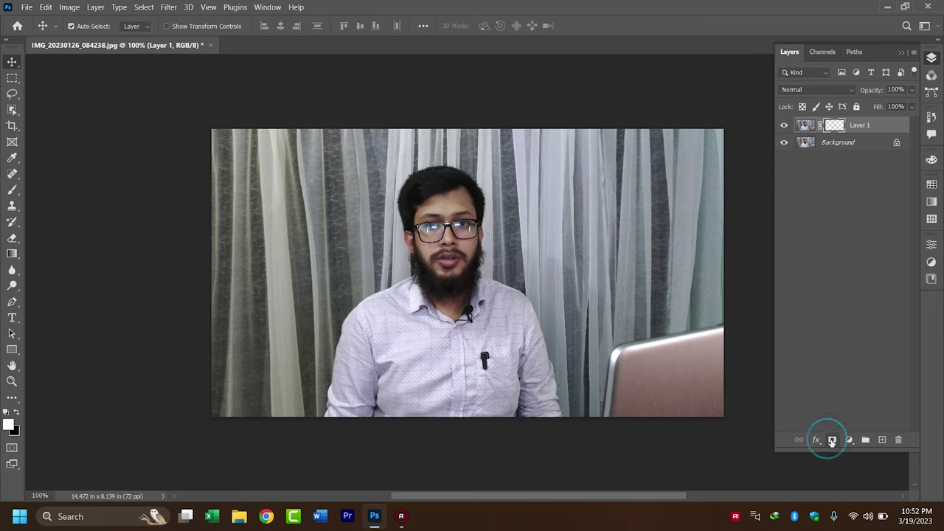
Hide the Background layer, compare with it shown, then hide it again
left_click(783, 142)
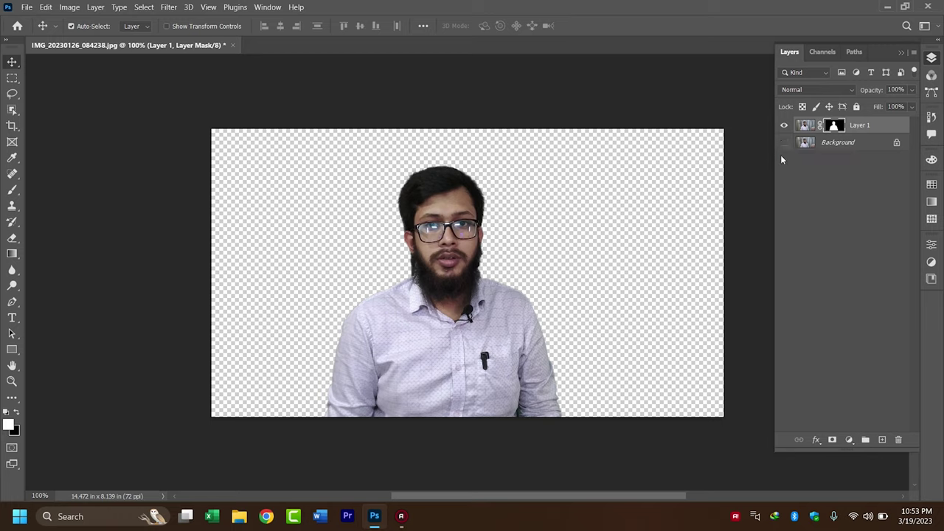
left_click(784, 143)
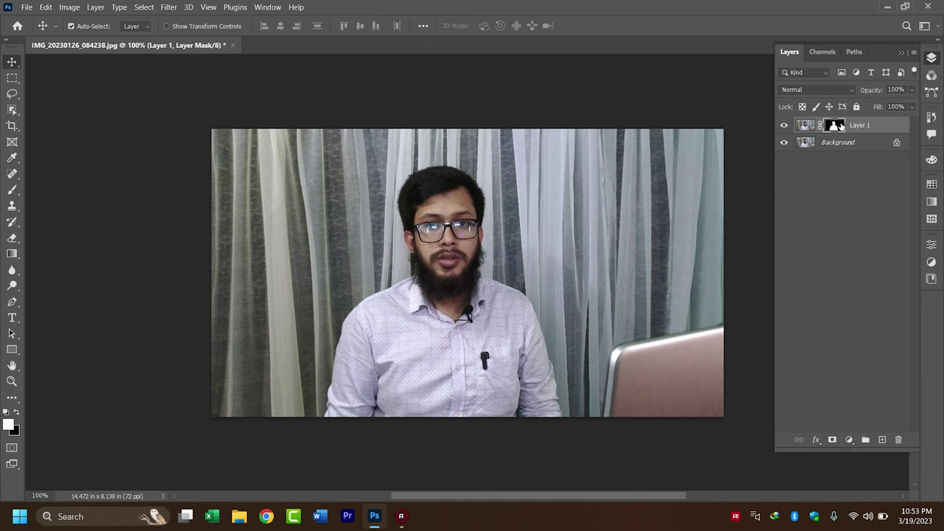
left_click(784, 142)
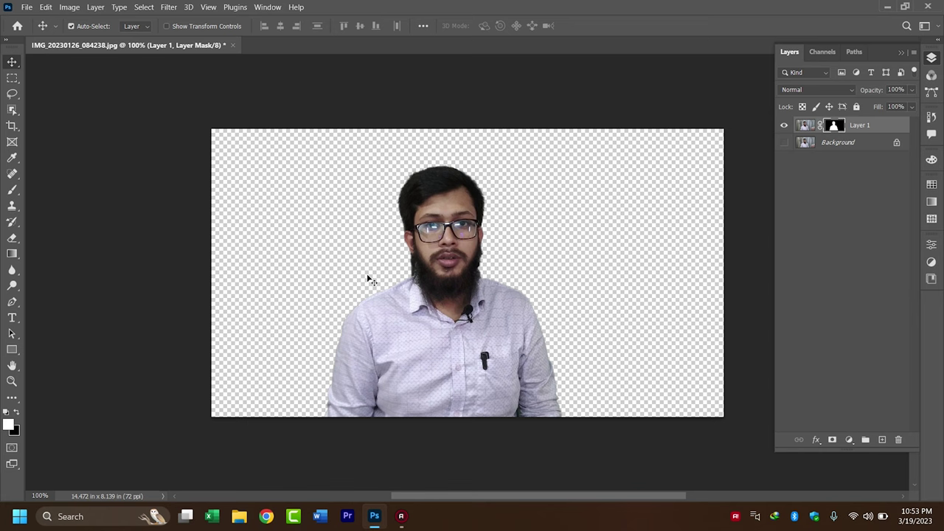
Zoom in and erase leftover background along the cheek, neck and beard mask edges
scroll(371, 280, "up", 1)
scroll(370, 280, "up", 2)
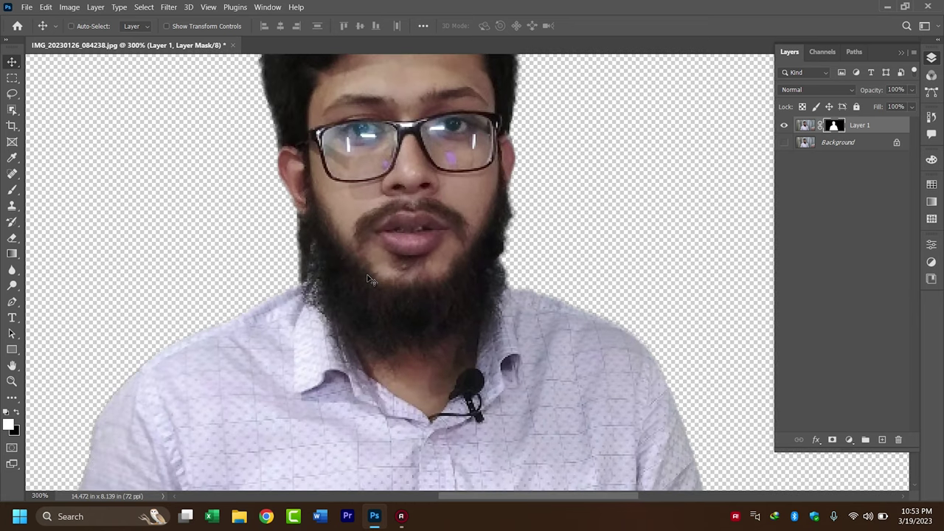
scroll(370, 281, "up", 1)
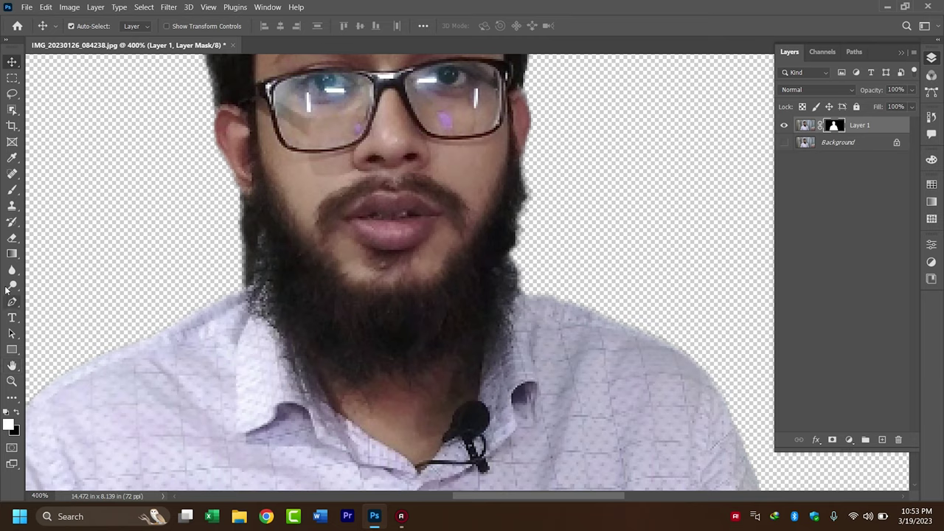
left_click(12, 237)
left_click(15, 413)
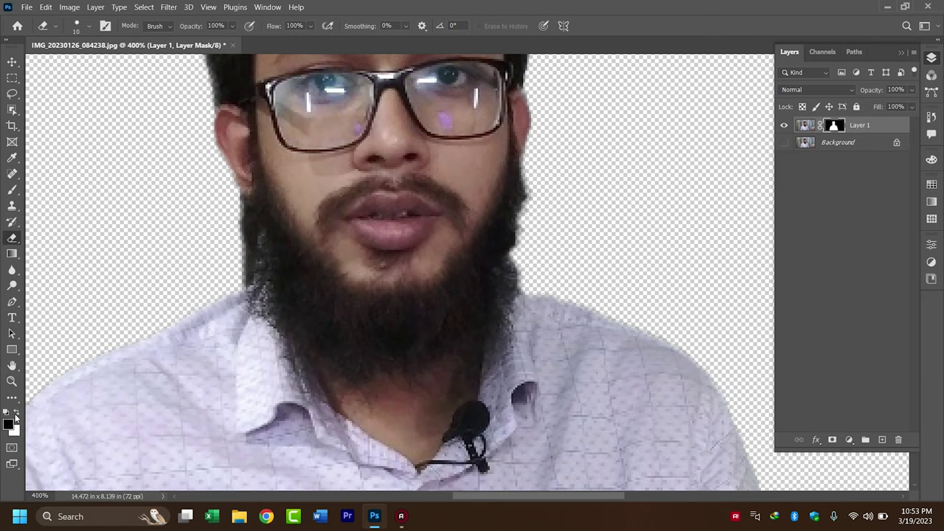
left_click(15, 413)
mouse_move(226, 208)
left_mouse_down()
mouse_move(243, 264)
mouse_move(246, 219)
mouse_move(229, 190)
left_mouse_up()
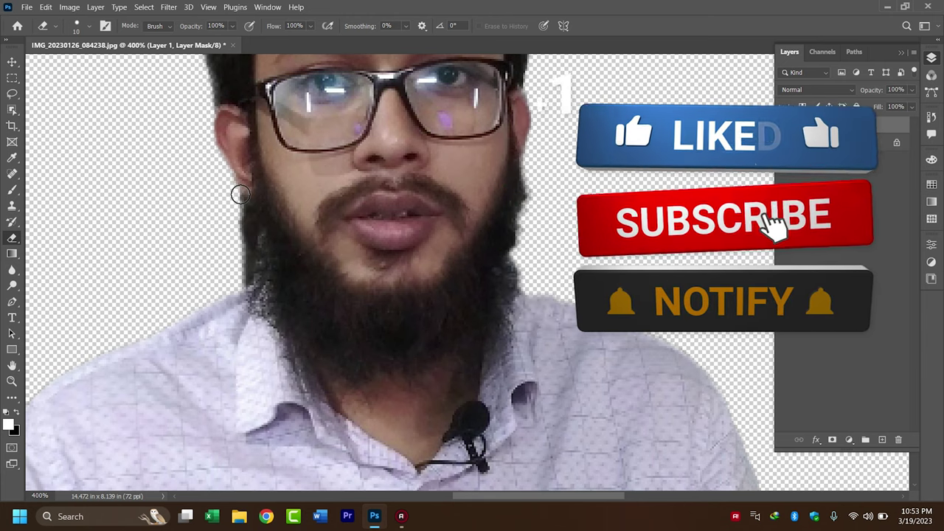
left_click_drag(241, 194, 238, 261)
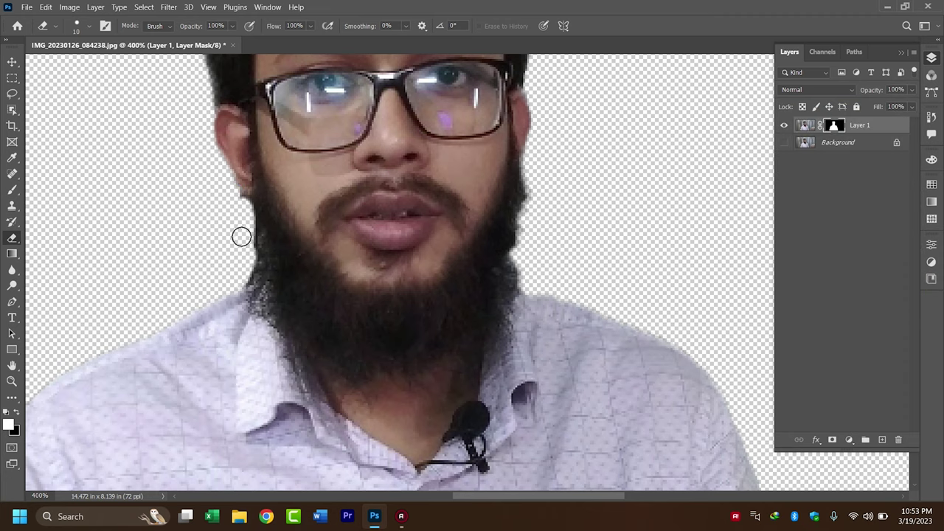
left_click_drag(241, 236, 236, 202)
left_click_drag(527, 189, 528, 276)
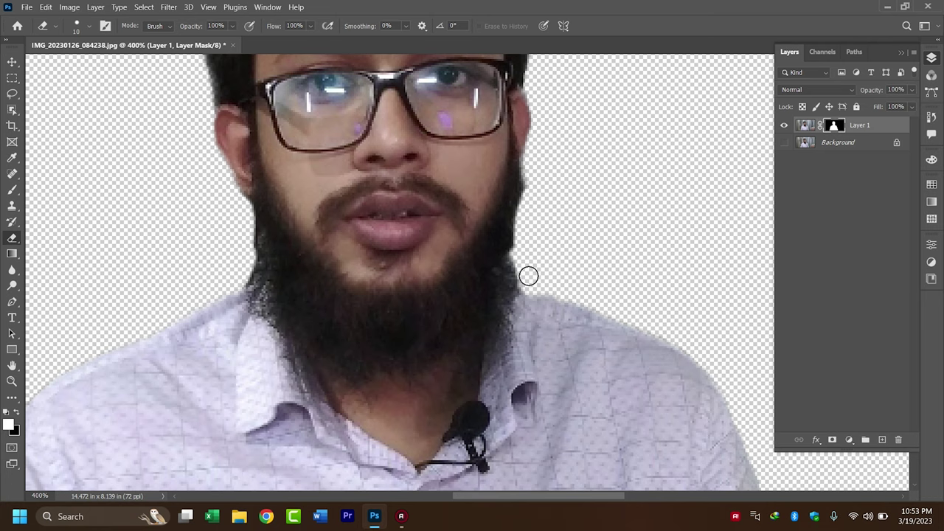
Scroll around the zoomed edges to check them, then fit the whole image on screen
scroll(528, 276, "up", 3)
scroll(529, 276, "up", 5)
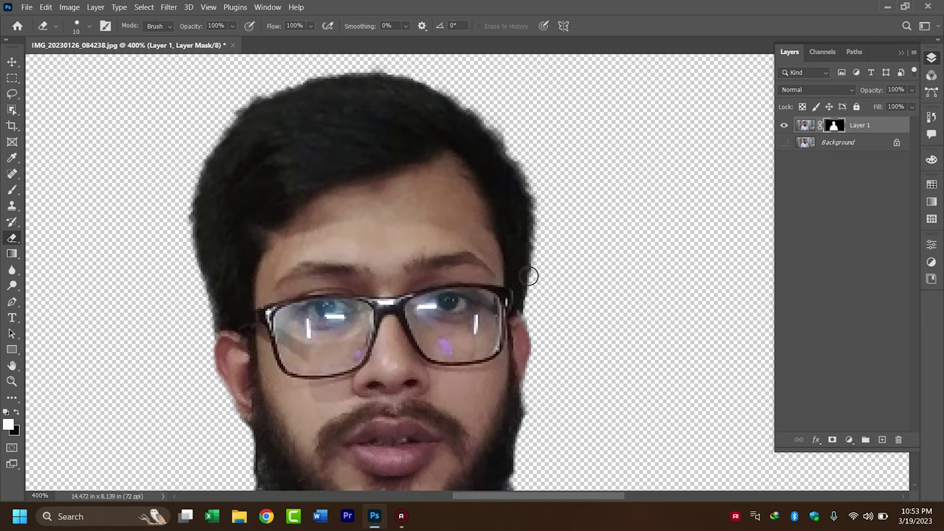
scroll(529, 276, "down", 2)
scroll(529, 276, "down", 5)
scroll(528, 276, "down", 4)
scroll(529, 275, "down", 4)
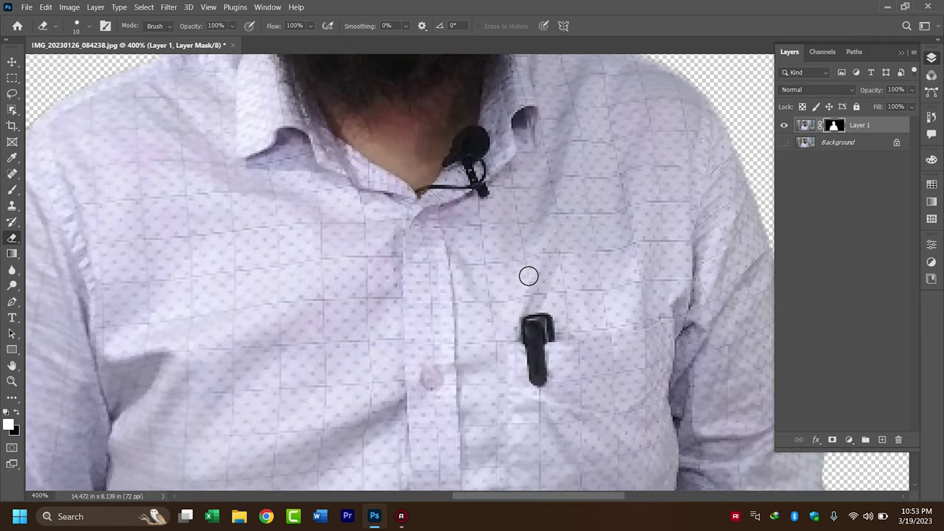
scroll(528, 276, "down", 3)
scroll(528, 276, "up", 1)
scroll(529, 276, "up", 5)
scroll(529, 276, "up", 1)
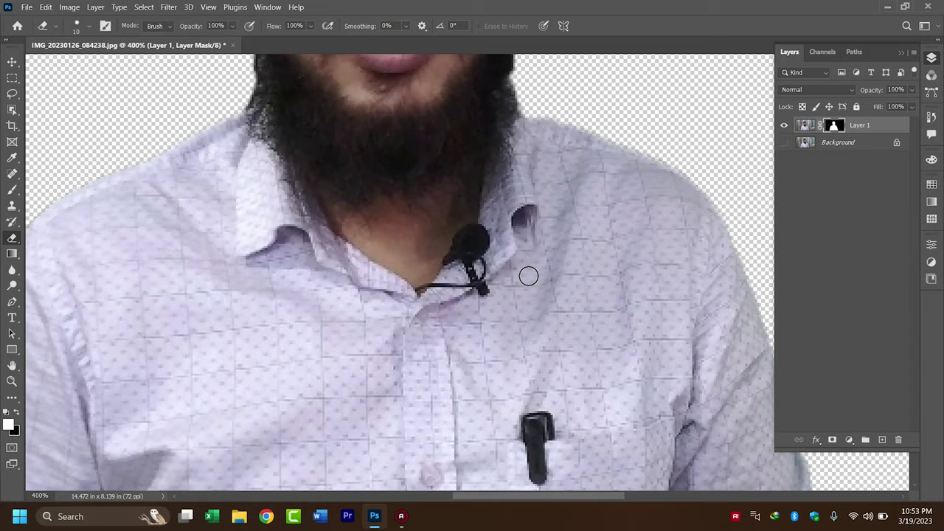
key("ctrl+0")
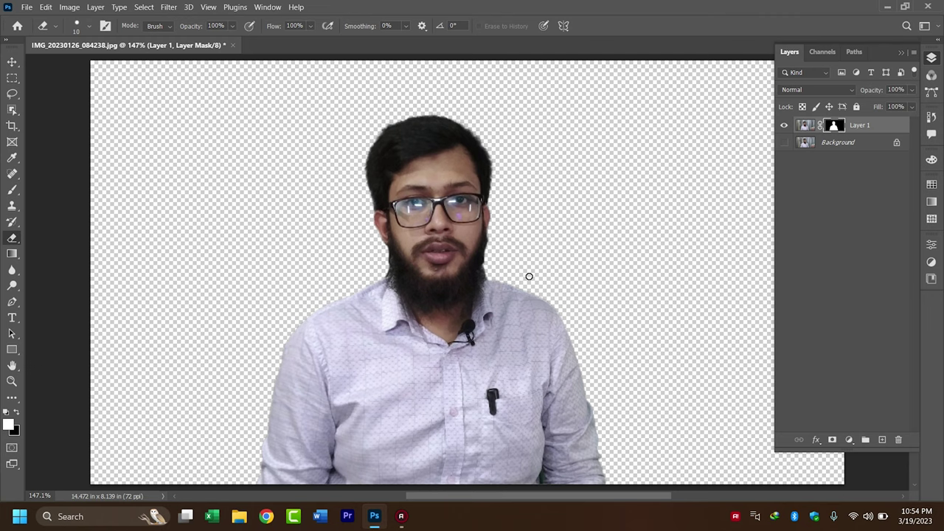
left_click(27, 8)
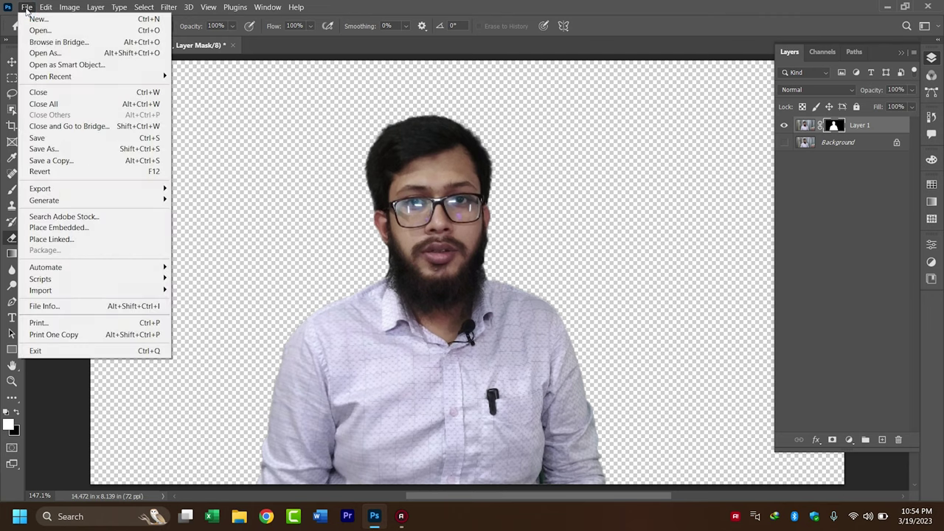
Export the cutout as a transparent PNG saved to the Desktop
mouse_move(41, 188)
left_click(216, 200)
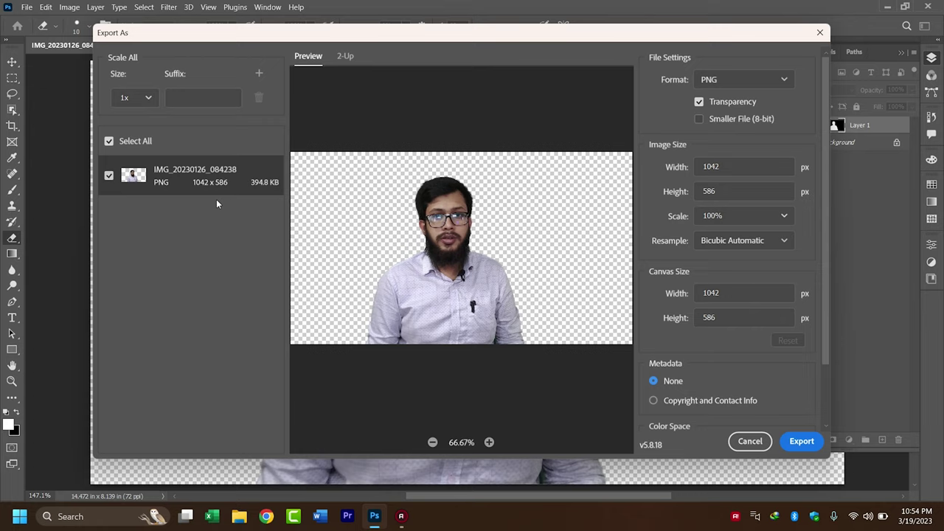
left_click(720, 81)
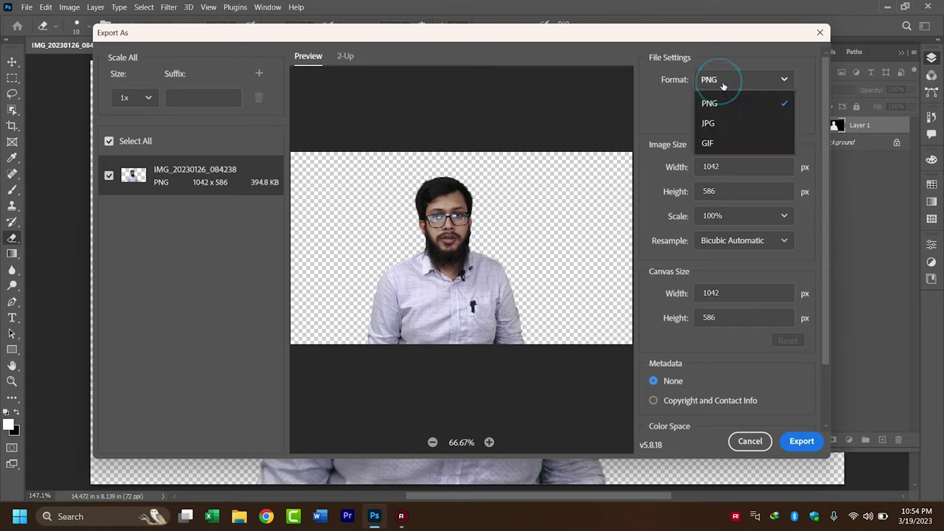
left_click(722, 87)
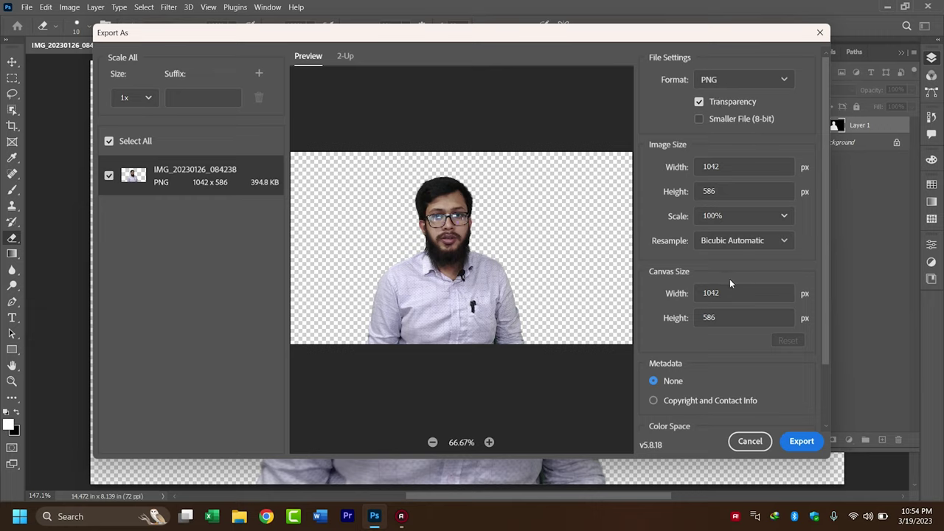
left_click(802, 441)
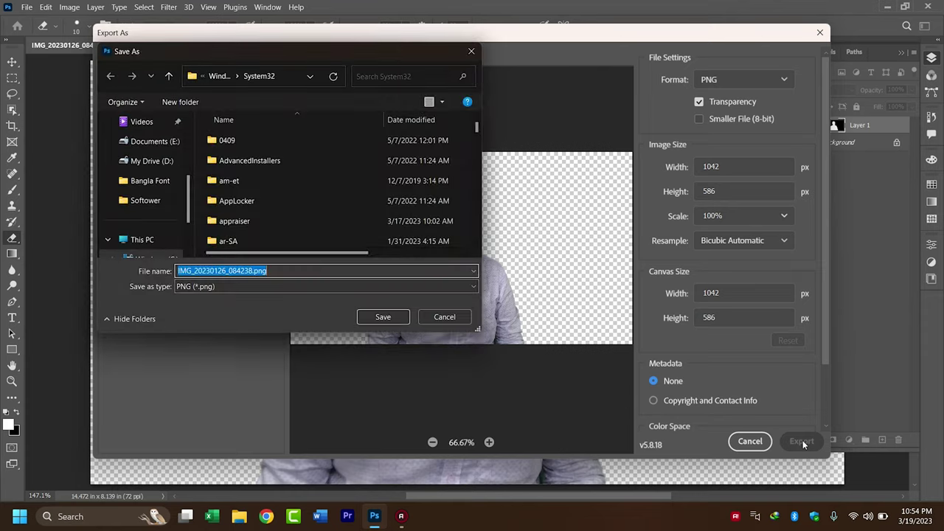
scroll(147, 147, "up", 3)
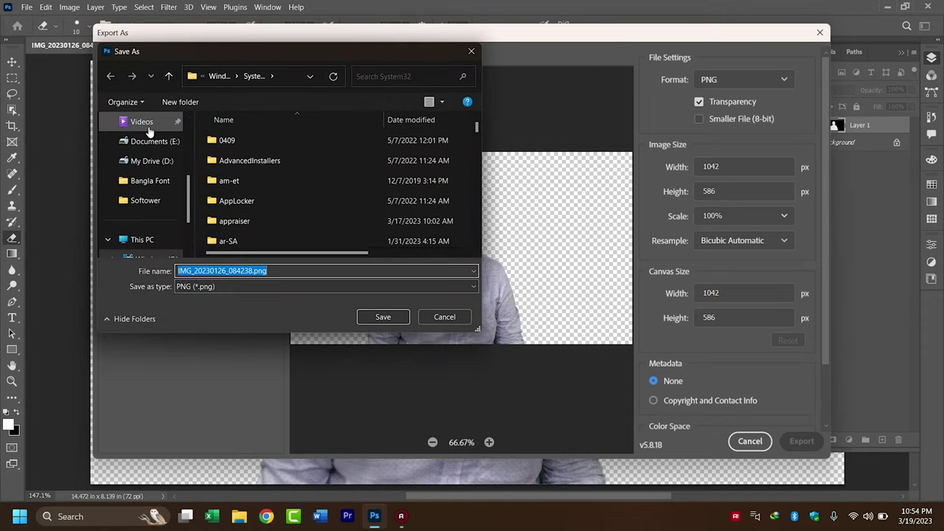
scroll(147, 131, "up", 2)
scroll(140, 136, "up", 1)
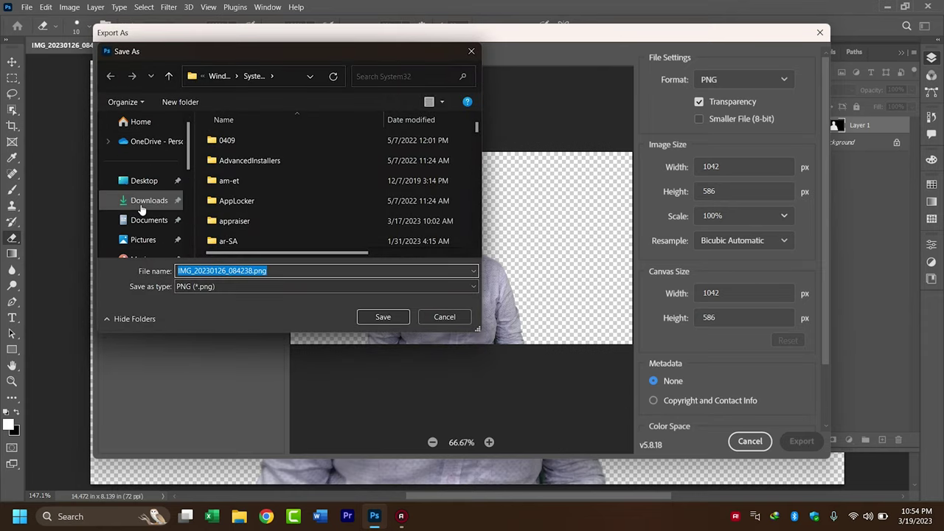
left_click(139, 187)
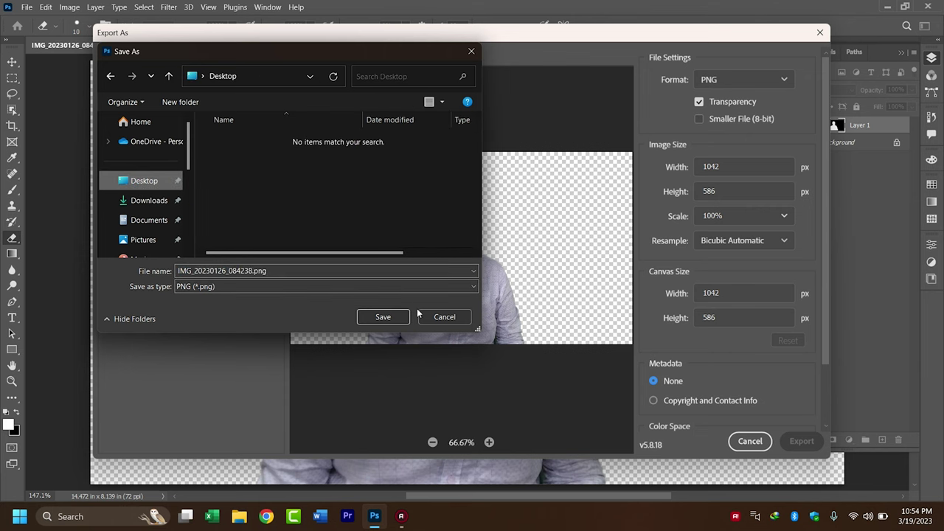
left_click(376, 318)
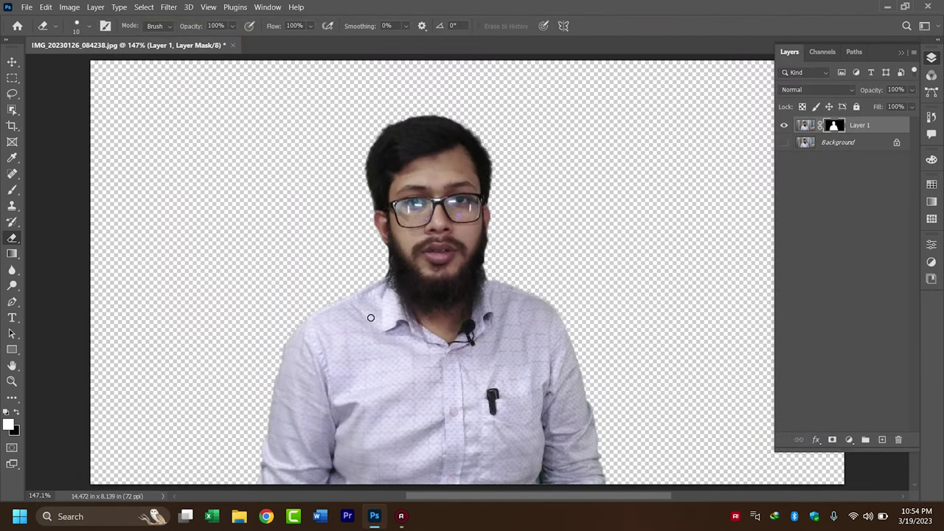
Preview IMG_20230126_084238.png from the desktop in the photo viewer, then close it
left_click(888, 6)
double_click(23, 185)
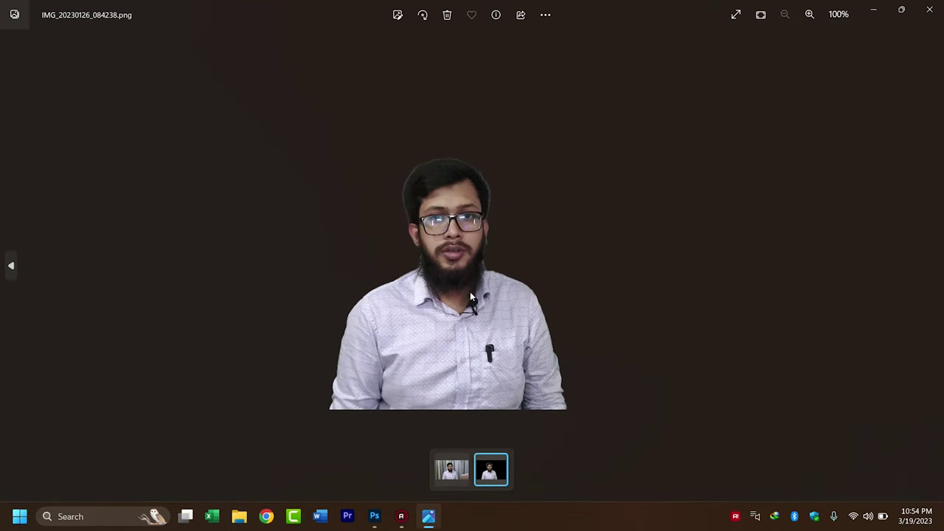
left_click(929, 10)
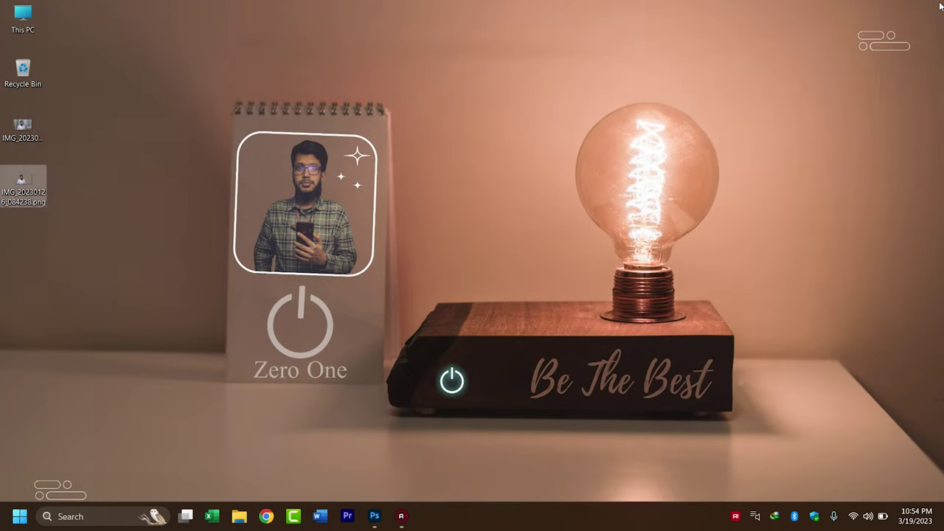
Restore Photoshop and quit it without saving changes to the original JPG
left_click(374, 516)
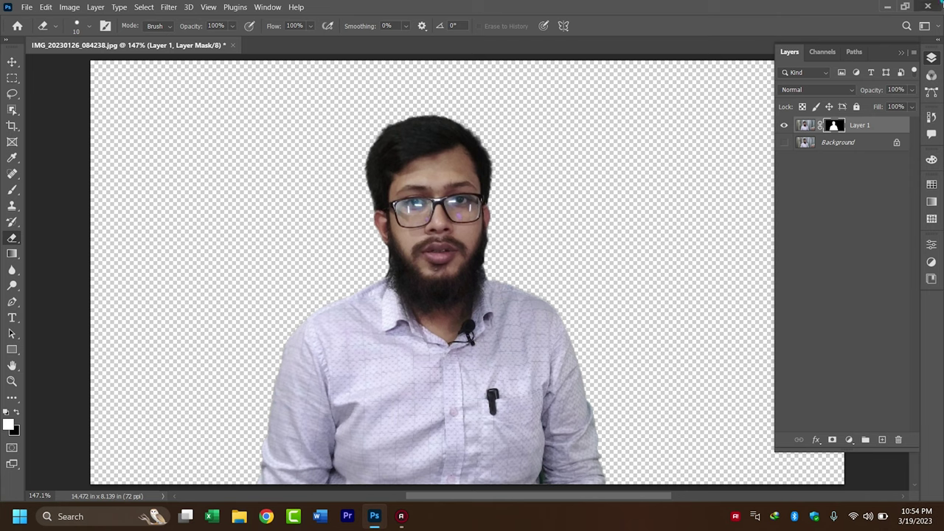
left_click(927, 6)
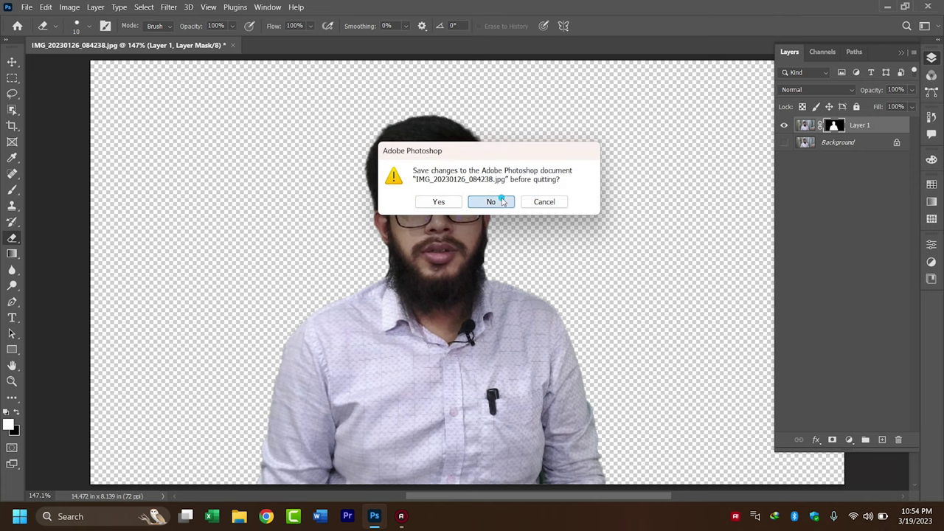
left_click(491, 201)
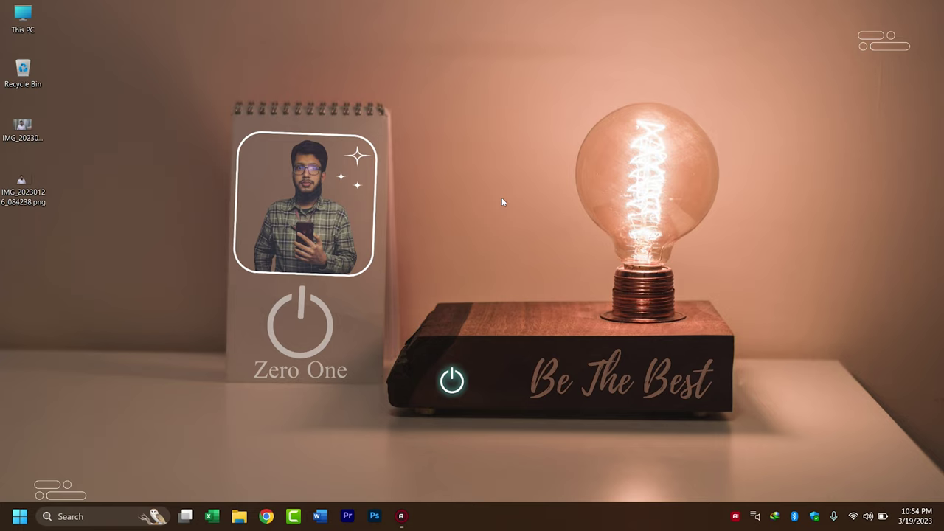
left_click(266, 517)
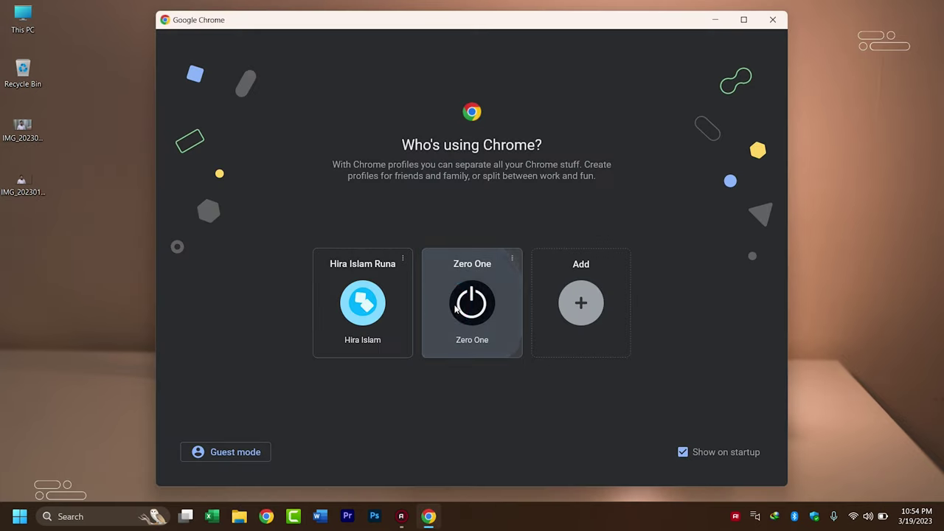
Open Chrome with the chosen profile, search for 'canva', and open canva.com
left_click(455, 309)
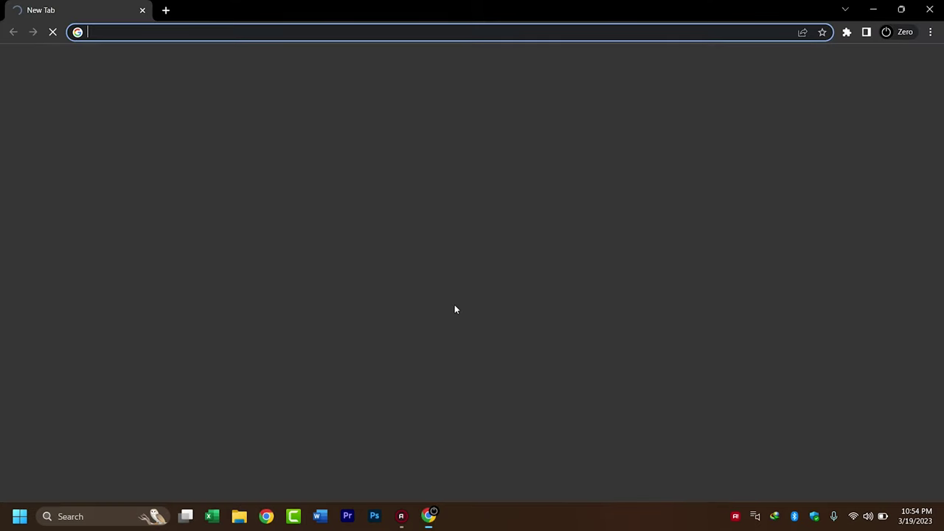
left_click(252, 33)
type("c")
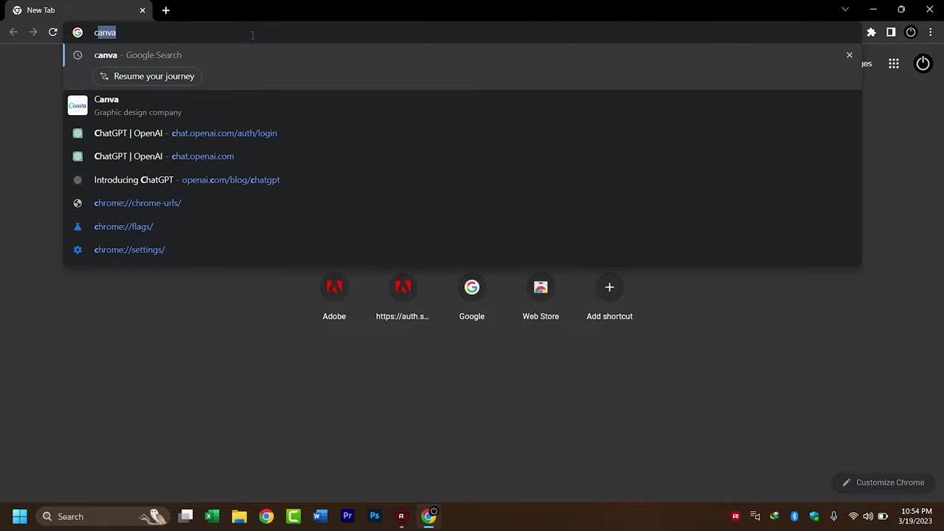
key("Return")
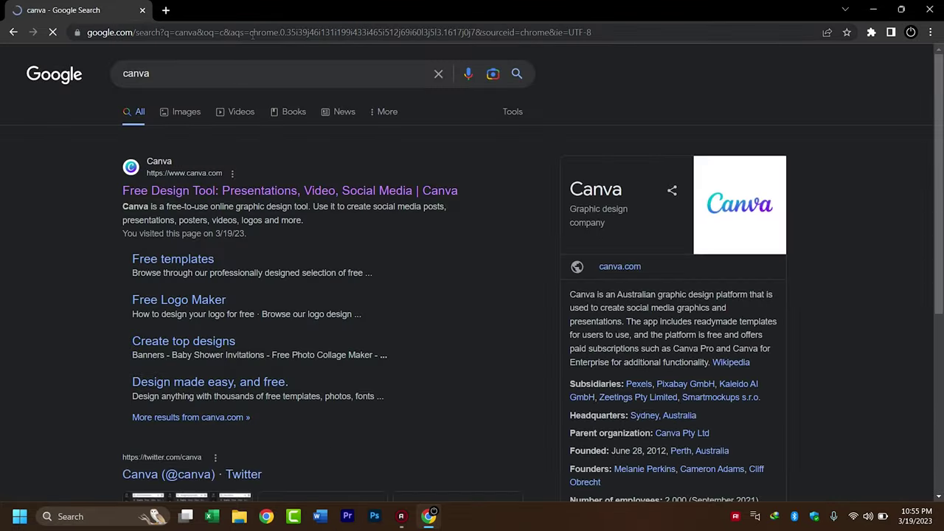
left_click(170, 190)
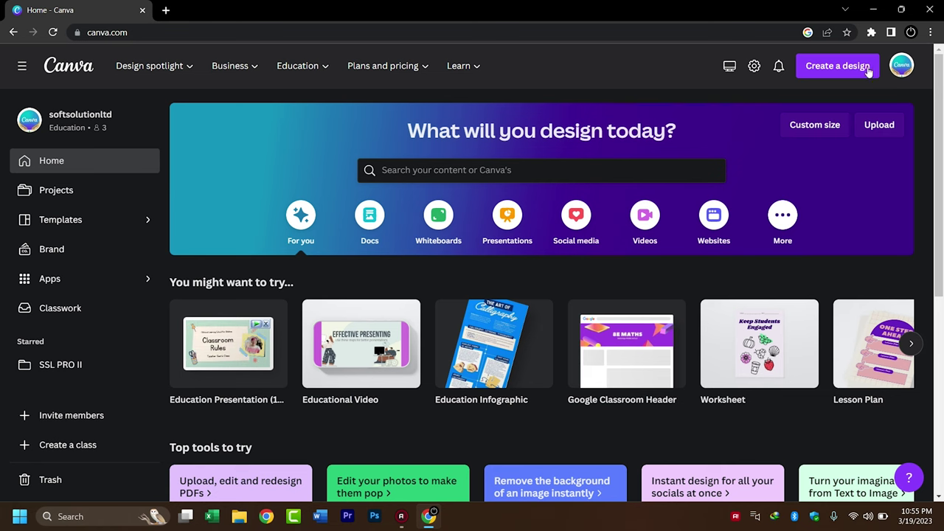
Start an Edit photo design and load IMG_20230126_084238.jpg from the Desktop
left_click(838, 65)
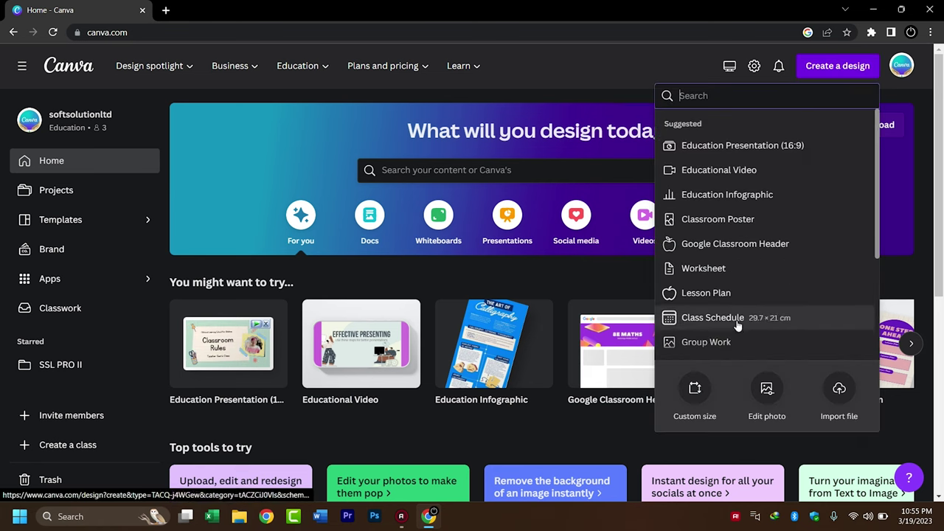
left_click(766, 390)
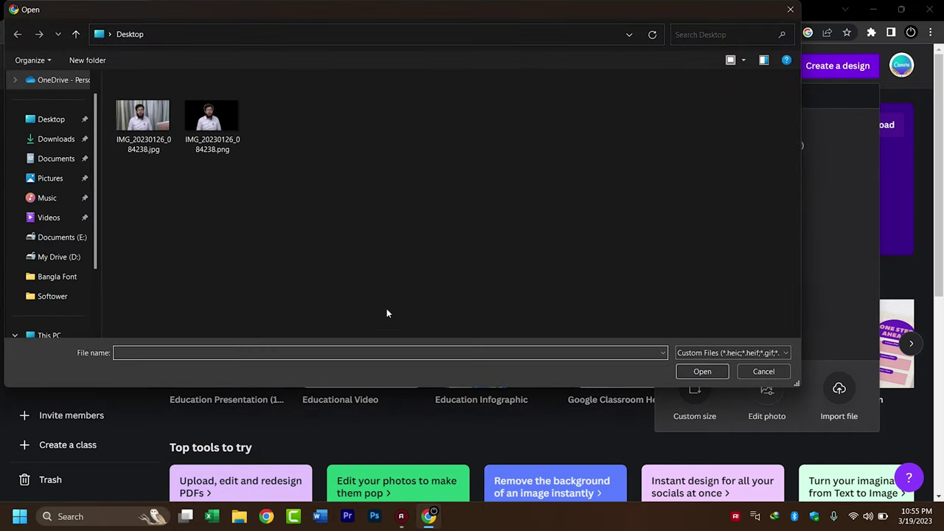
double_click(142, 118)
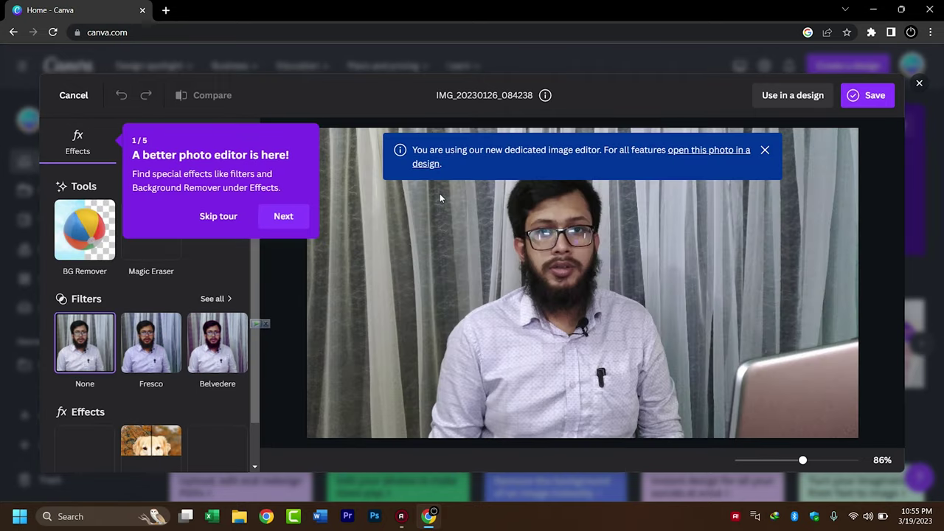
Dismiss the editor tour and apply the BG Remover effect to the portrait
left_click(230, 218)
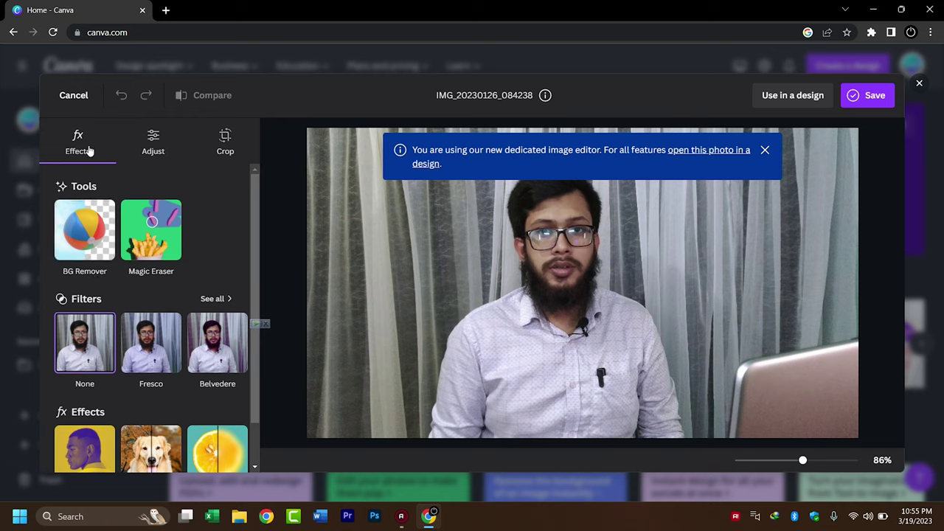
left_click(84, 242)
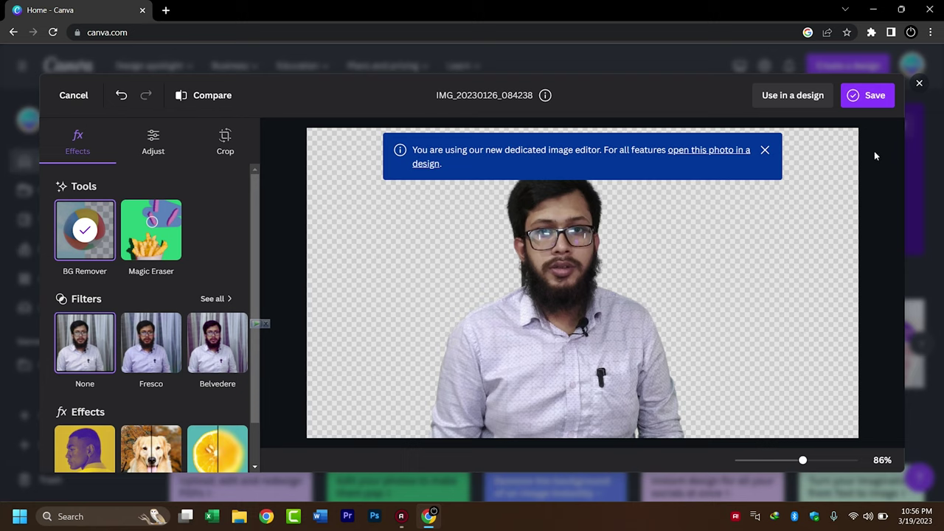
Download the Canva cut-out as 'IMG_20230126_084238 - Edited.png' and reveal it in the Downloads folder
left_click(868, 104)
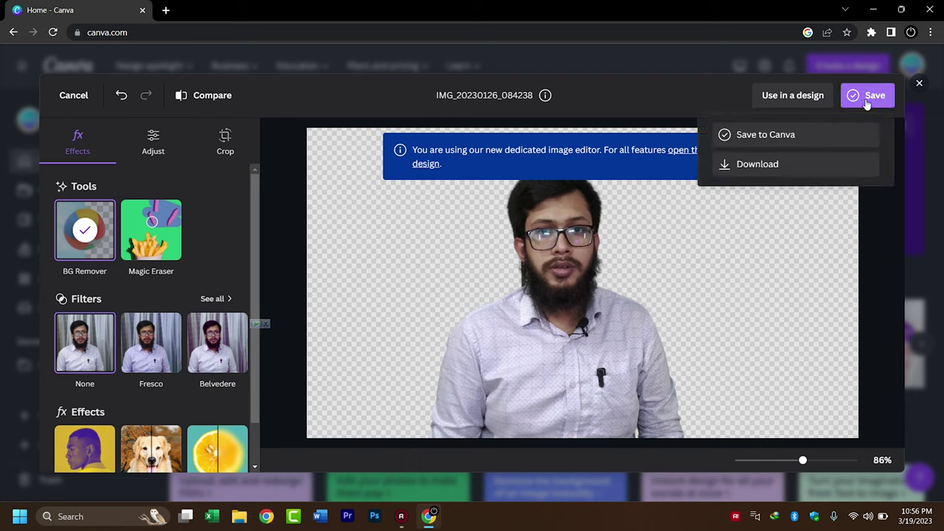
left_click(745, 164)
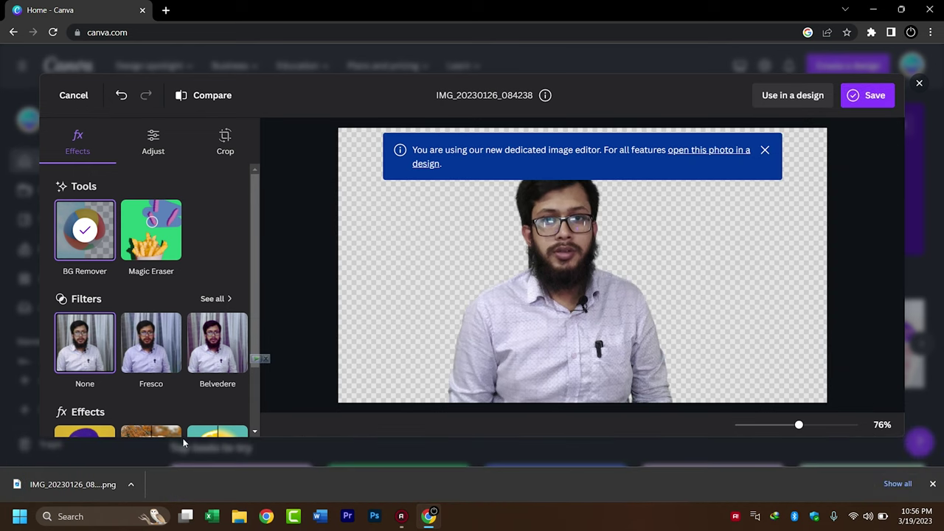
left_click(897, 484)
left_click(353, 179)
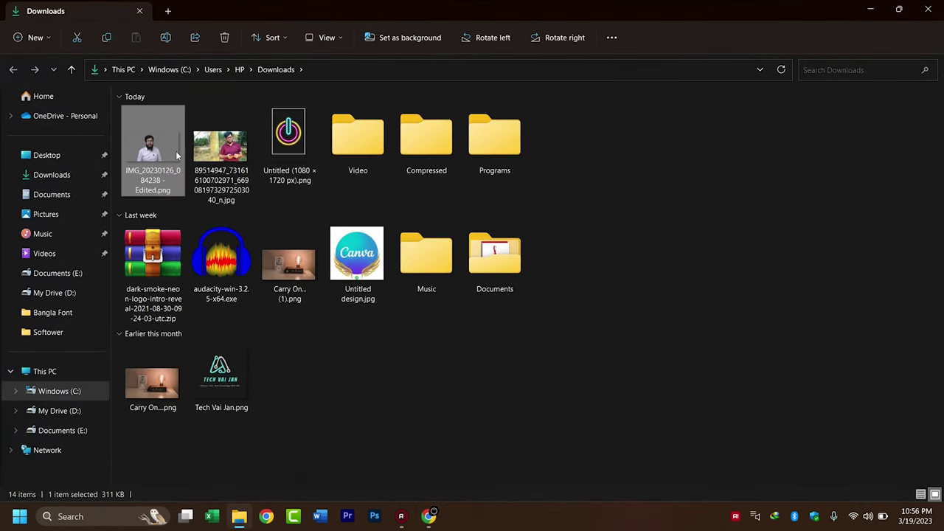
Preview 'IMG_20230126_084238 - Edited.png' in Photos, then close Photos and File Explorer
double_click(176, 151)
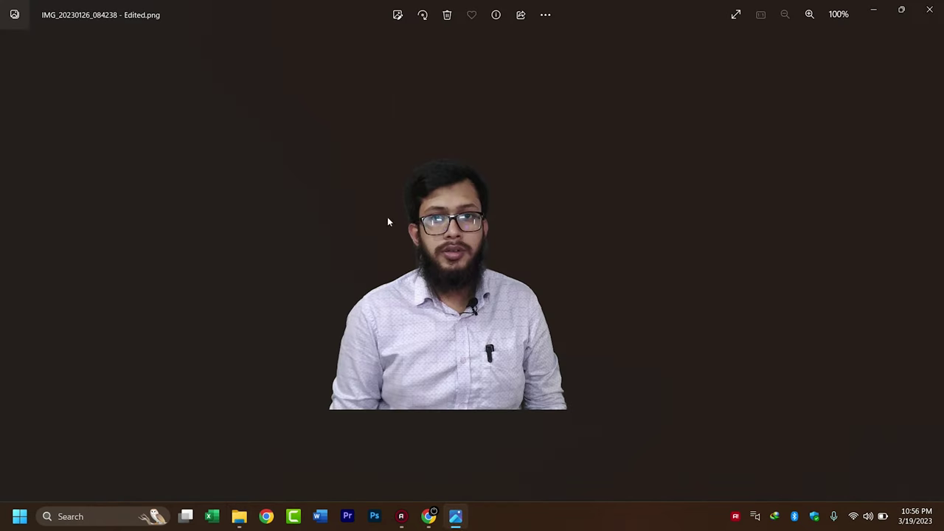
mouse_move(446, 282)
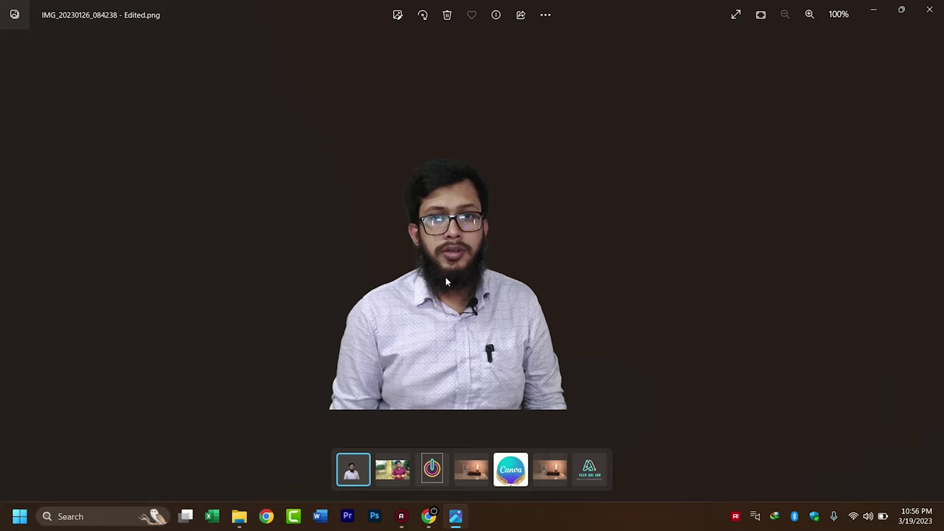
left_click(930, 9)
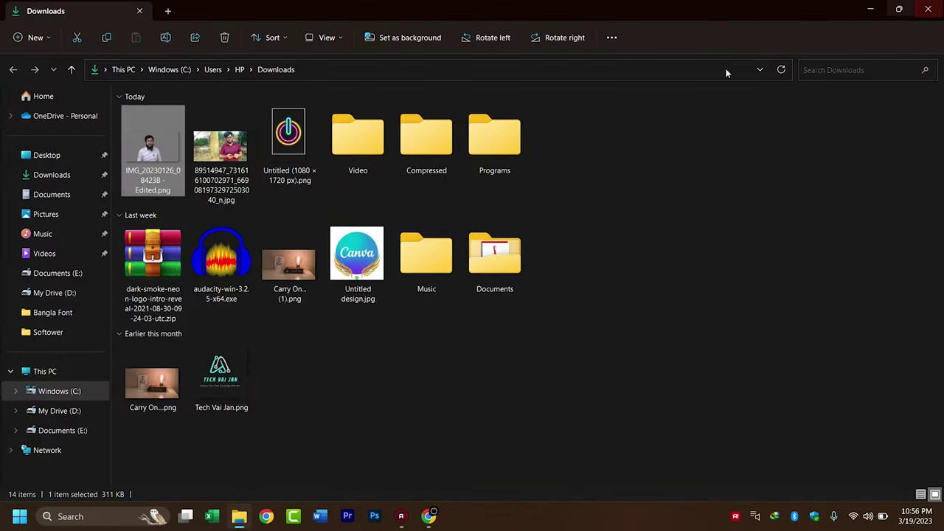
left_click(929, 9)
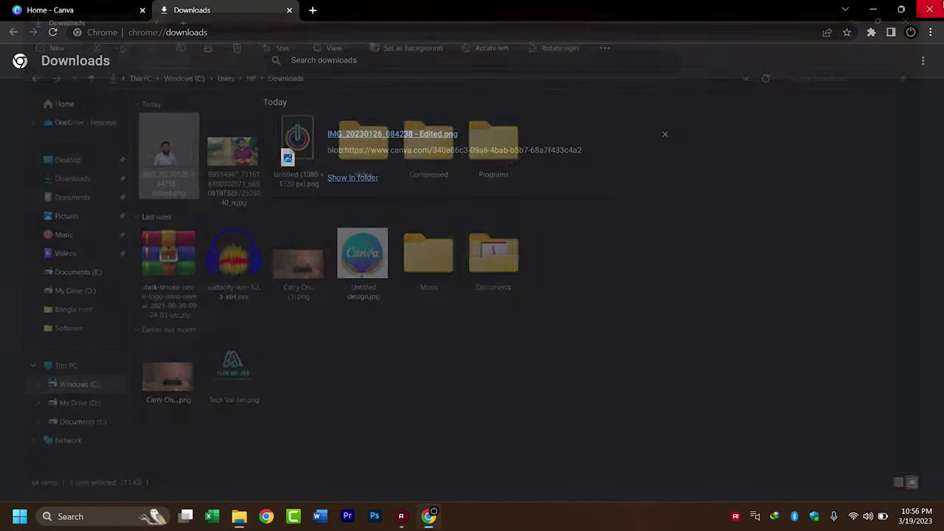
Swap the downloads tab for a new tab and reach remove.bg through a 'remove bg' search
left_click(312, 11)
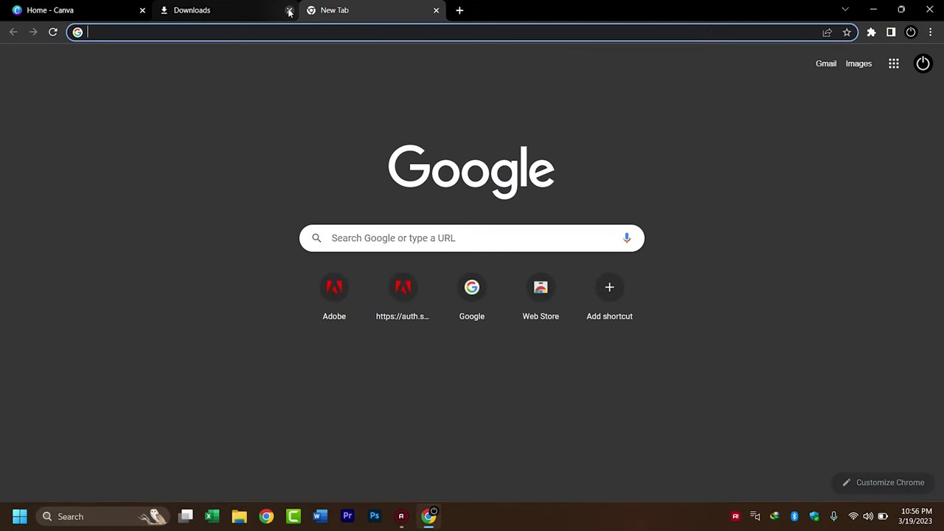
left_click(289, 9)
left_click(277, 35)
type("re")
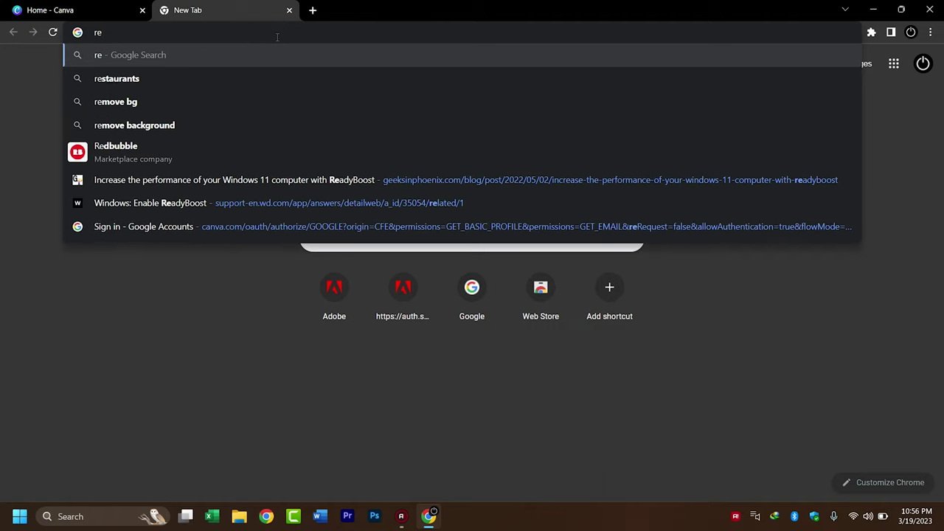
left_click(136, 102)
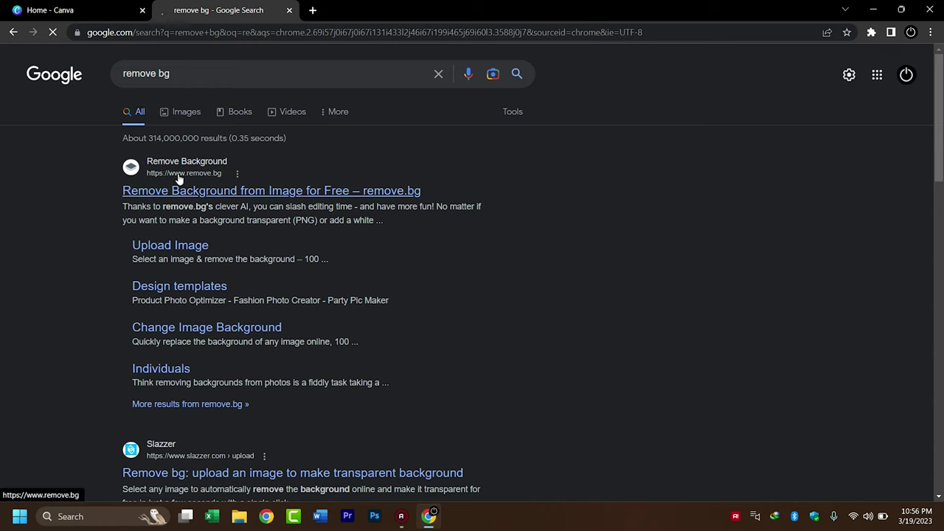
left_click(206, 190)
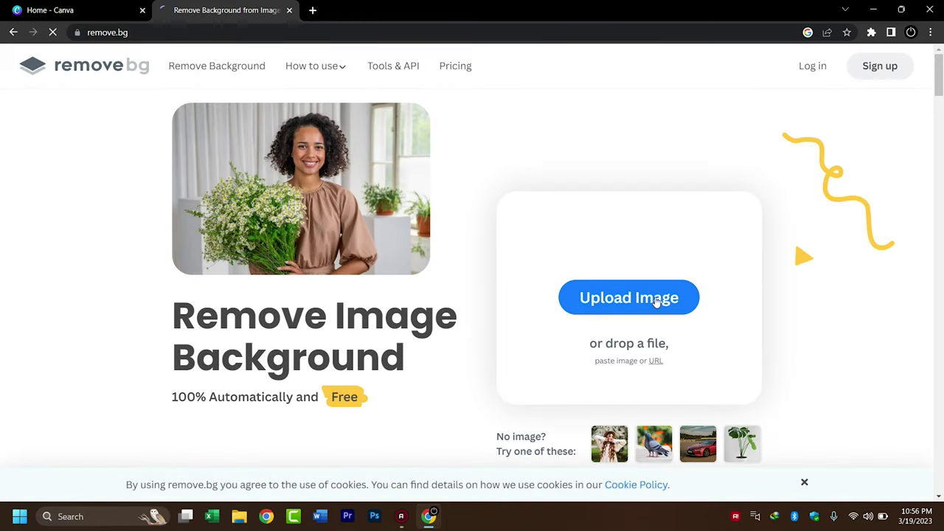
Upload IMG_20230126_084238.jpg to remove.bg to get its background-removed cutout
left_click(666, 299)
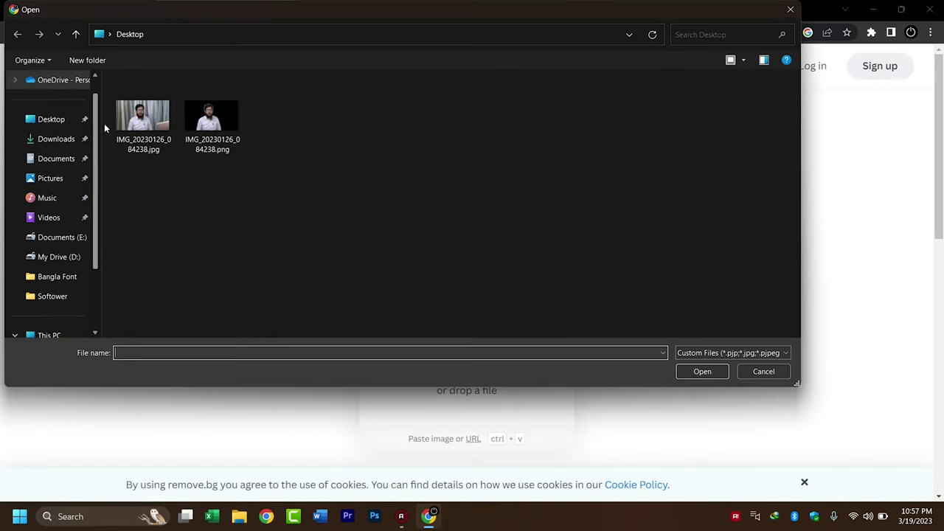
double_click(142, 118)
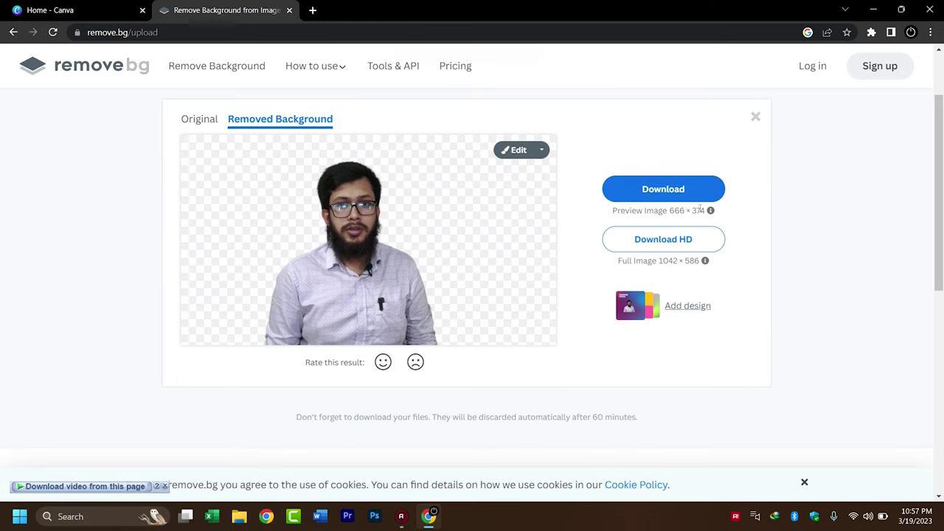
Download the 666 × 374 preview as IMG_20230126_084238-removebg-preview.png and view it in Photos
left_click(646, 191)
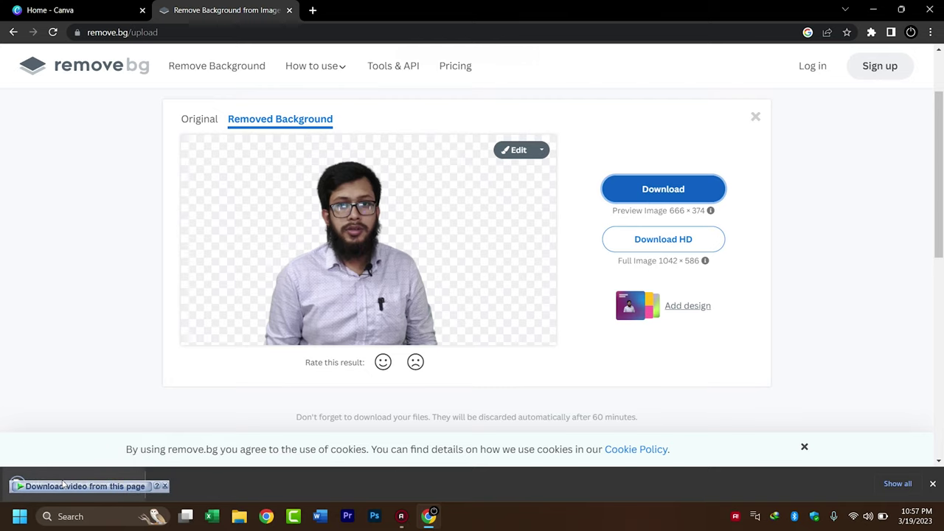
left_click(63, 485)
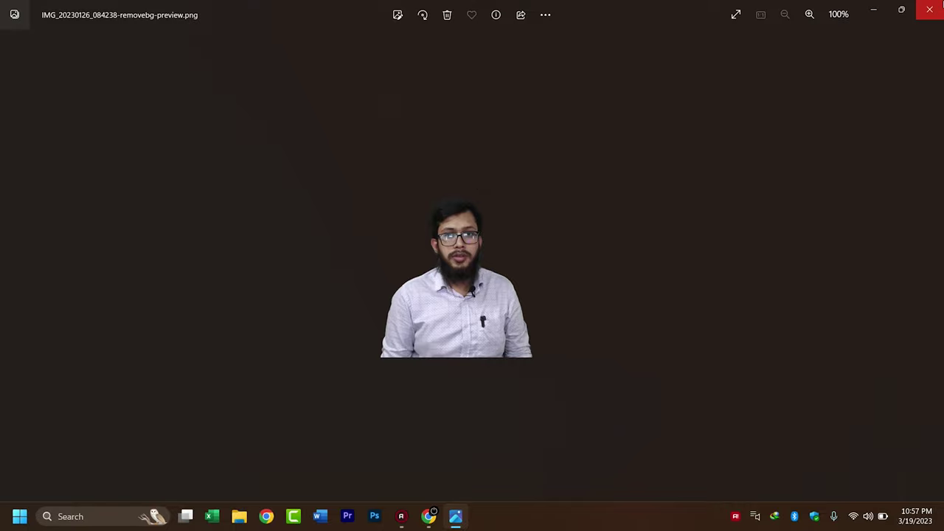
Close the Photos viewer and then Chrome, leaving the desktop visible
left_click(929, 9)
left_click(929, 10)
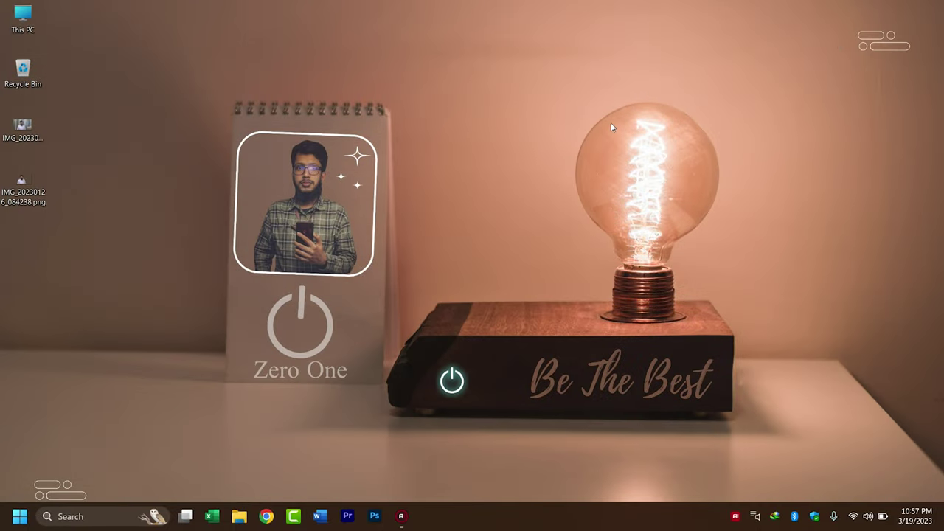